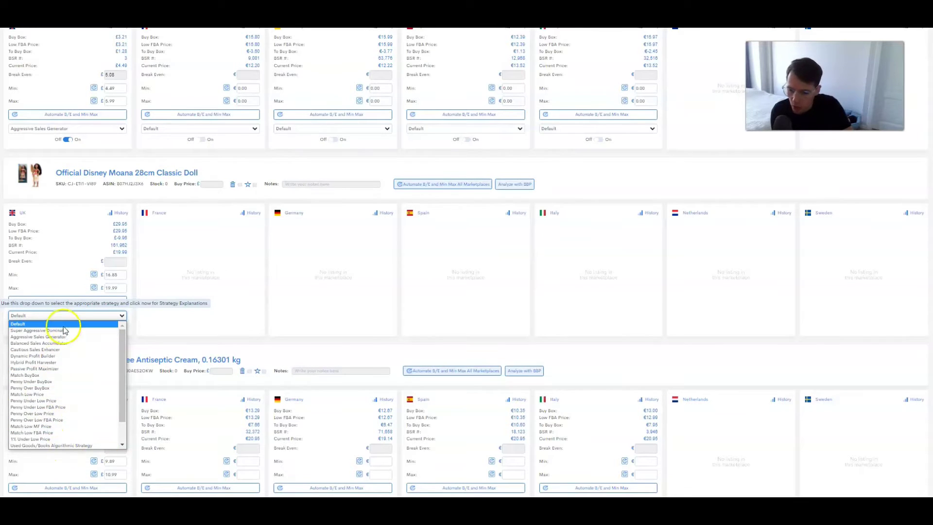
Assign the Cautious Sales Enhancer repricing strategy to the UK listing of the Official Disney Moana 28cm Classic Doll
click(91, 348)
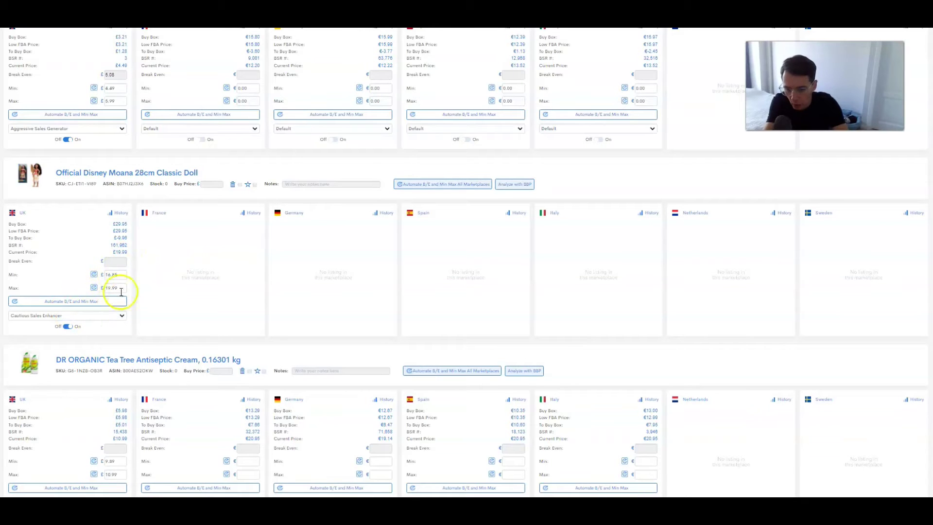
Open the Moana doll's Amazon product page and set its price history chart to the All range
click(152, 173)
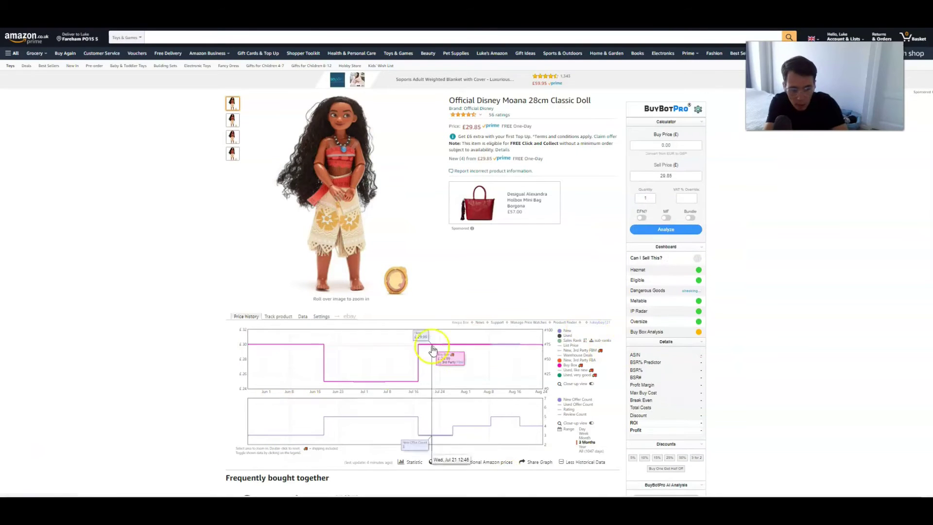
scroll(492, 285, down, 10)
scroll(493, 285, up, 10)
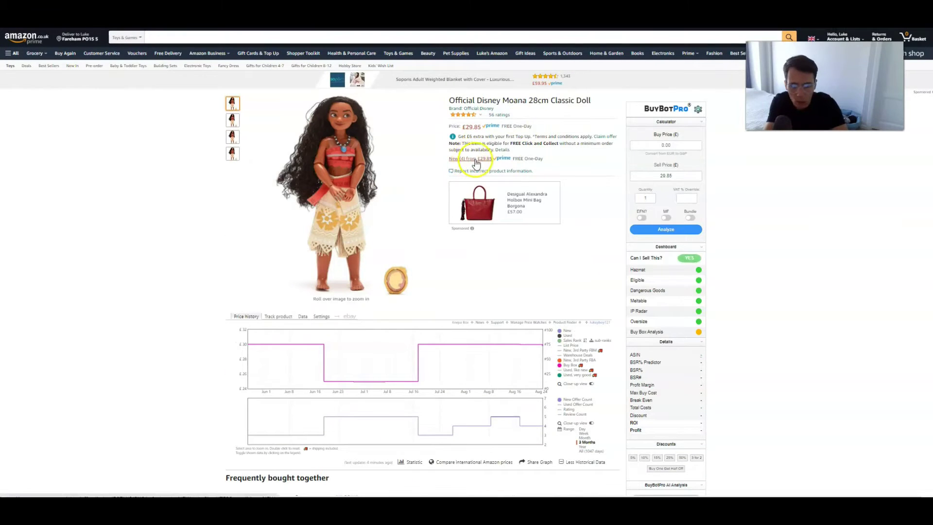
click(589, 451)
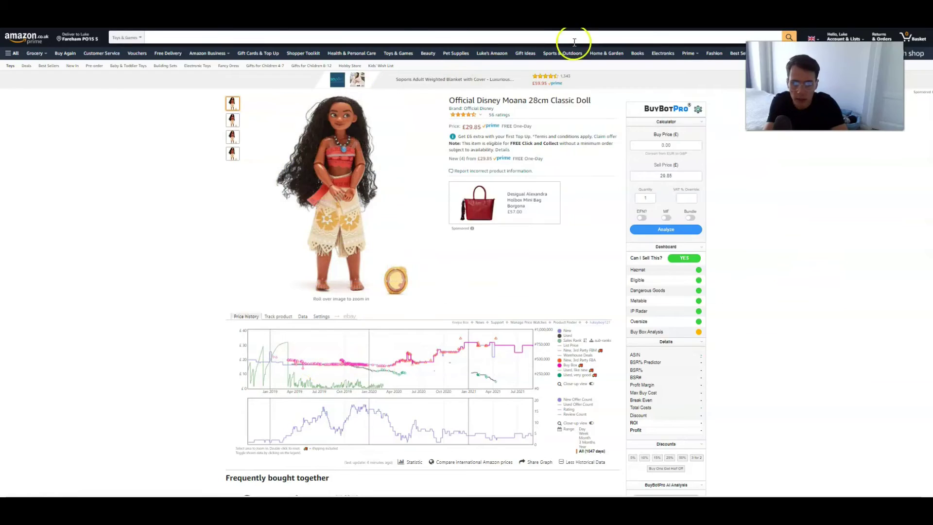
Examine the Moana doll's all-time Buy Box price, sales rank and offer count history in the Amazon page's charts
click(564, 25)
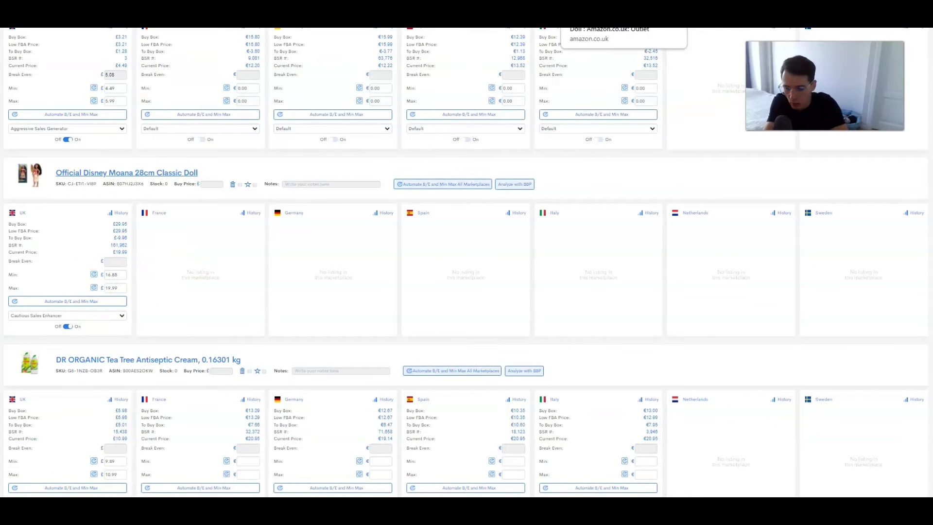
click(564, 22)
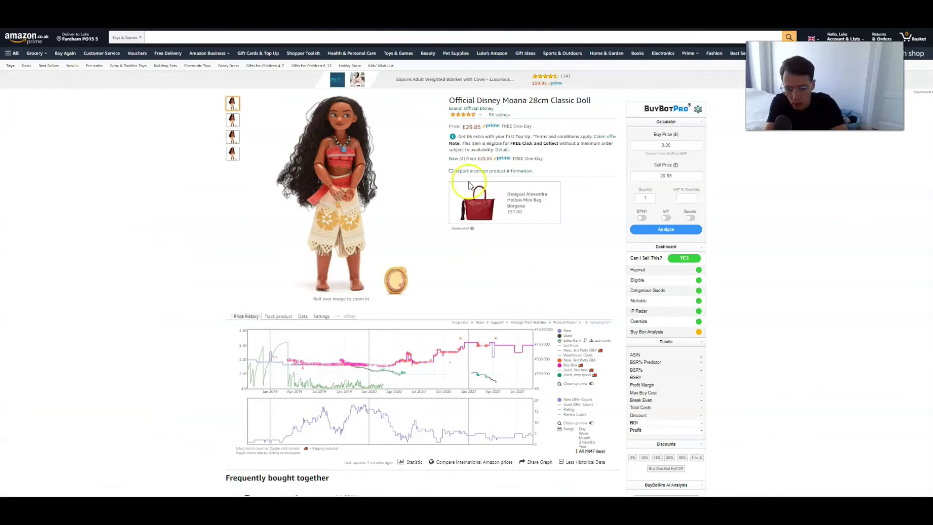
click(384, 378)
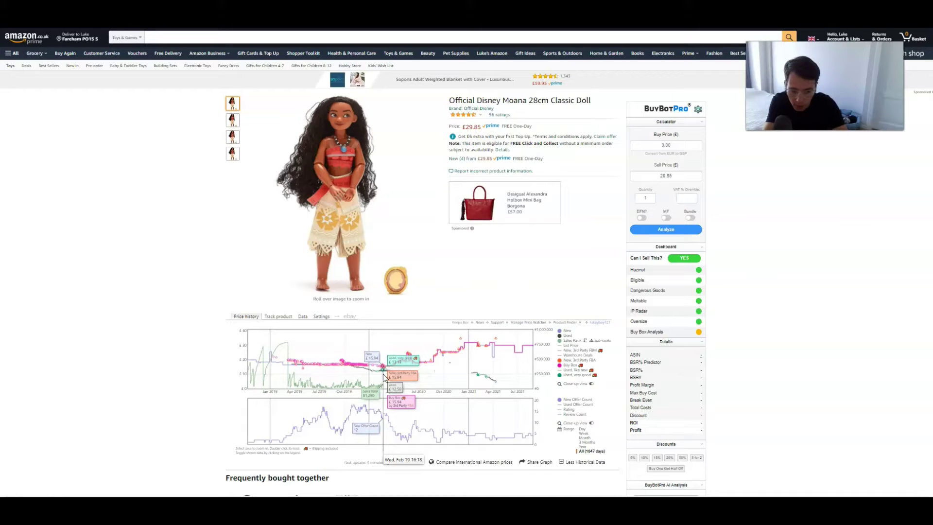
click(308, 468)
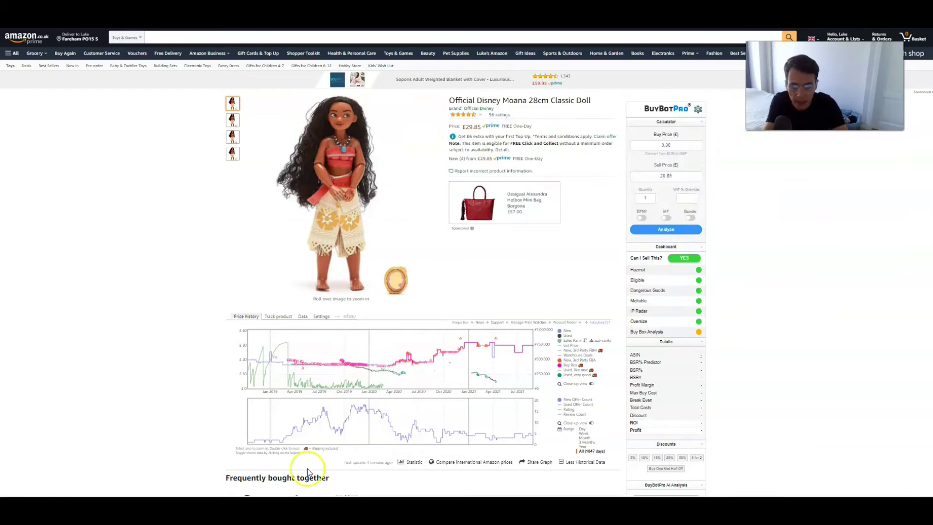
click(192, 279)
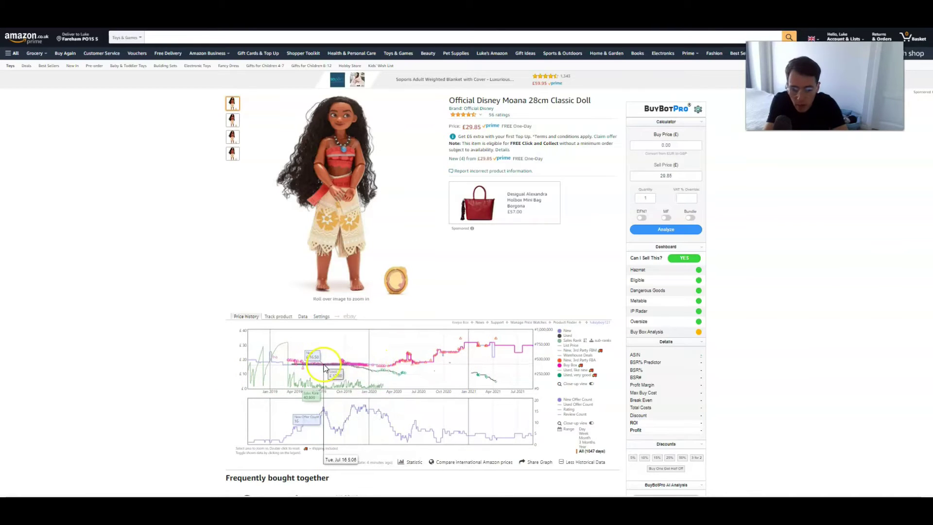
click(525, 372)
click(528, 372)
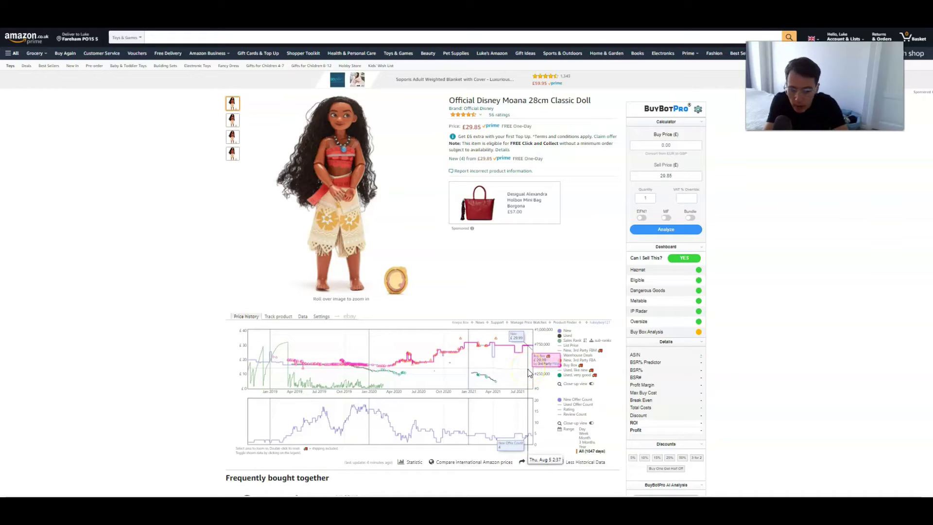
click(528, 374)
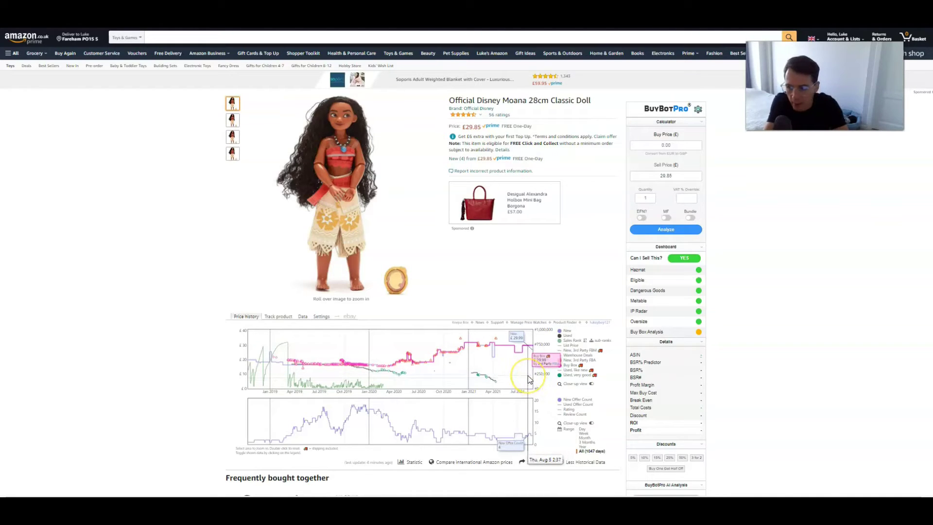
click(529, 379)
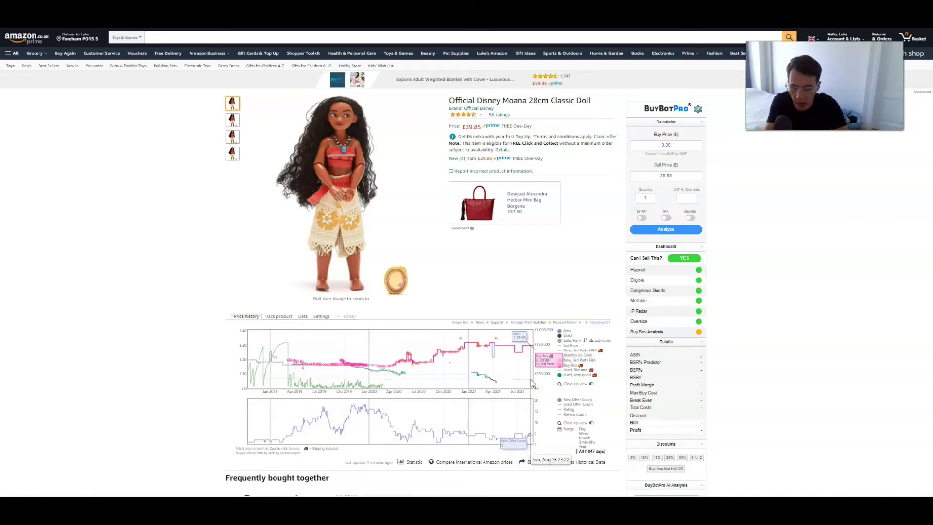
click(528, 379)
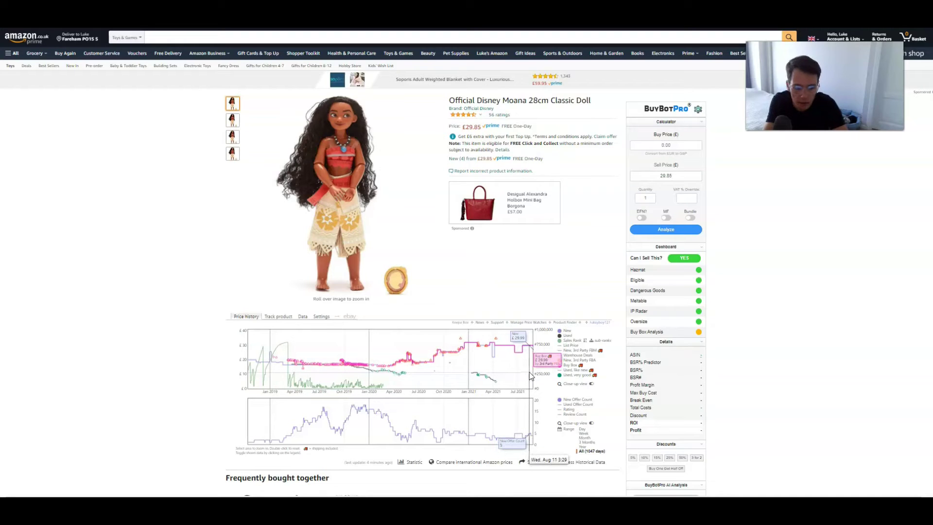
click(531, 382)
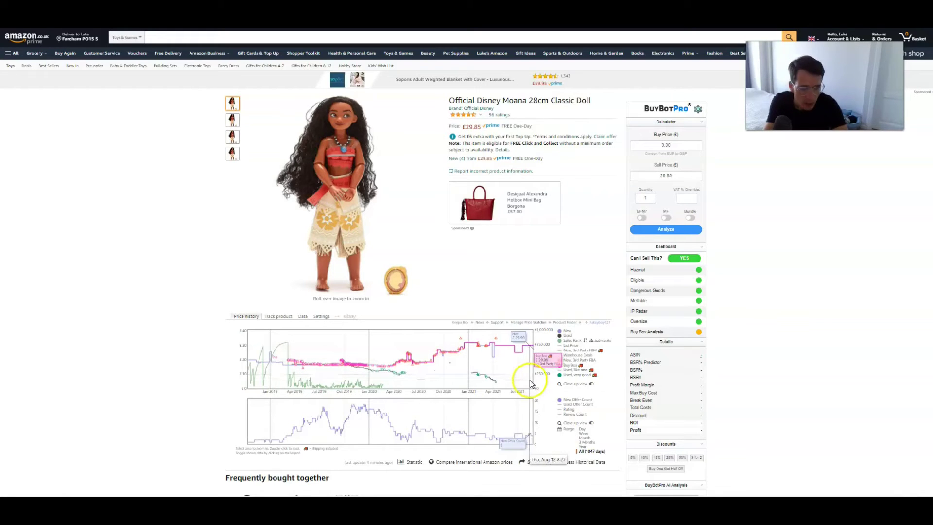
click(520, 384)
click(432, 386)
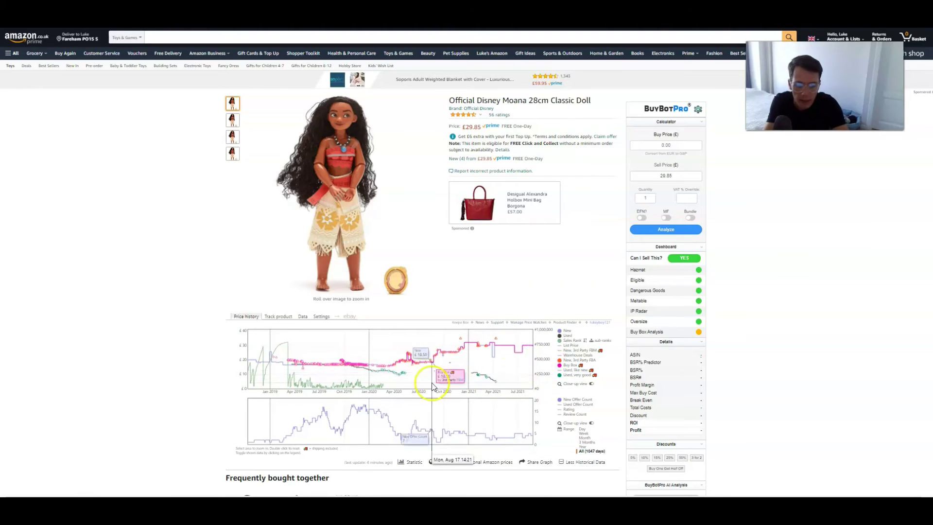
Analyze the Moana doll's profit in BuyBotPro with a £9.00 buy price, £19.99 sell price and 20 VAT override
click(682, 146)
text(10)
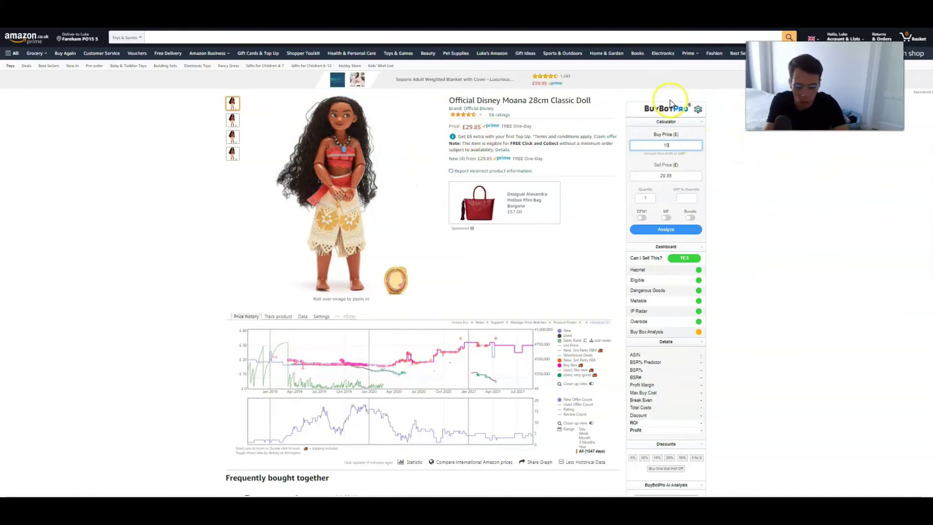
click(676, 177)
text(19.99)
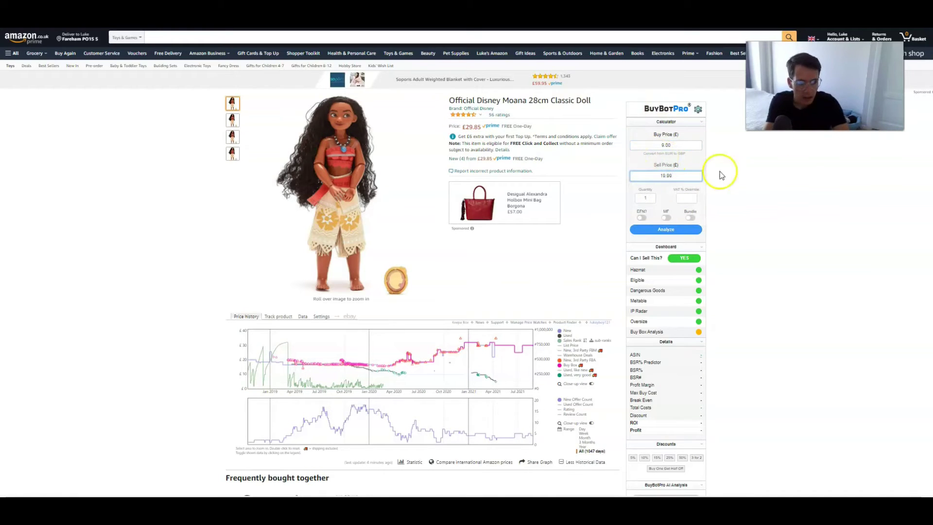
click(686, 198)
click(699, 229)
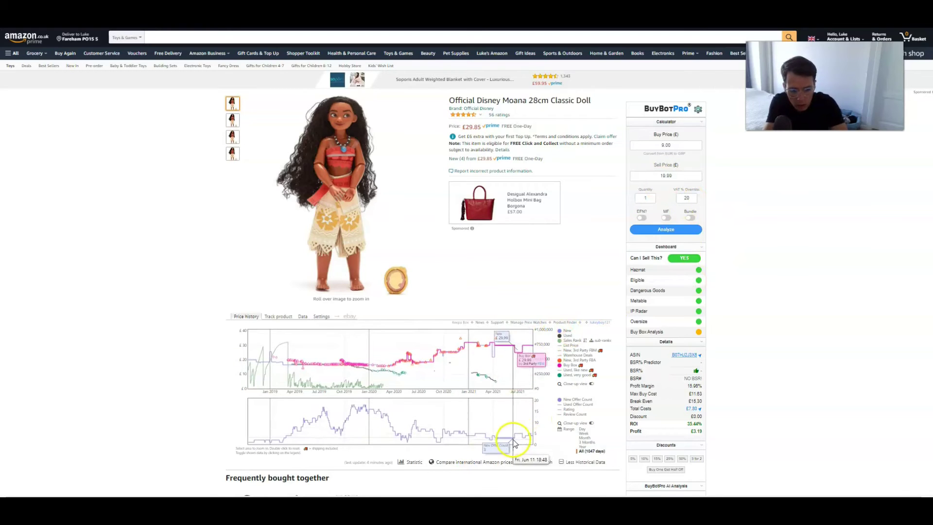
Set the BuyBotPro sell price to £29.99 and rerun the Moana doll's profit analysis
triple_click(631, 176)
text(29.99)
click(680, 228)
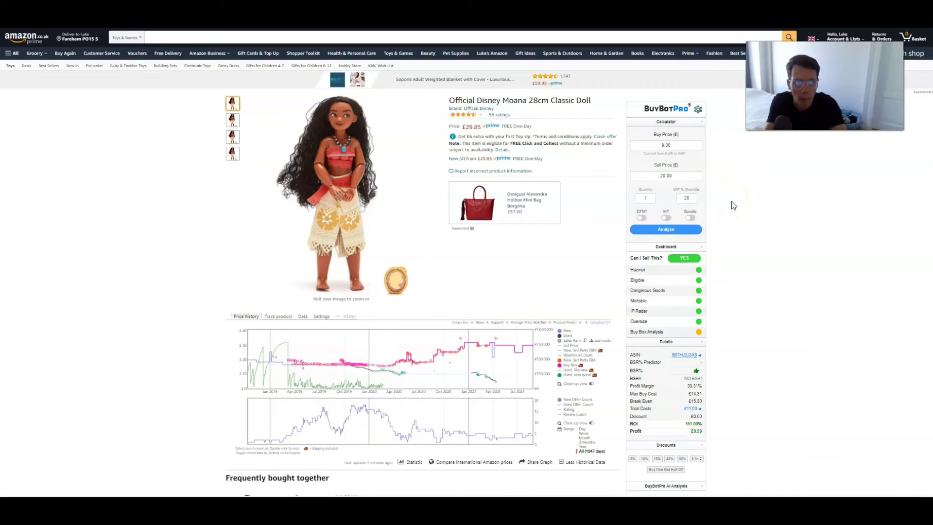
click(731, 201)
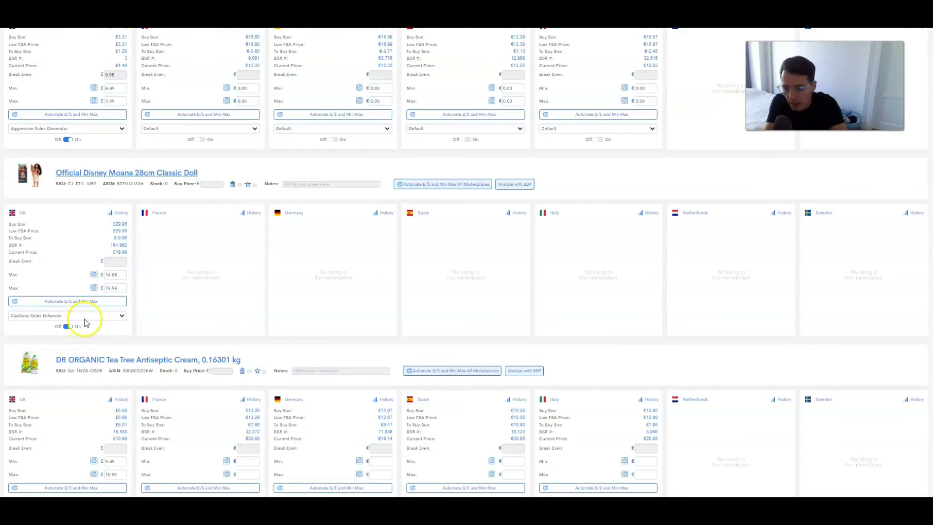
Return to the repricer and review the Cautious Sales Enhancer explanation and the other strategies available for the Moana doll's UK listing
mouse_move(92, 317)
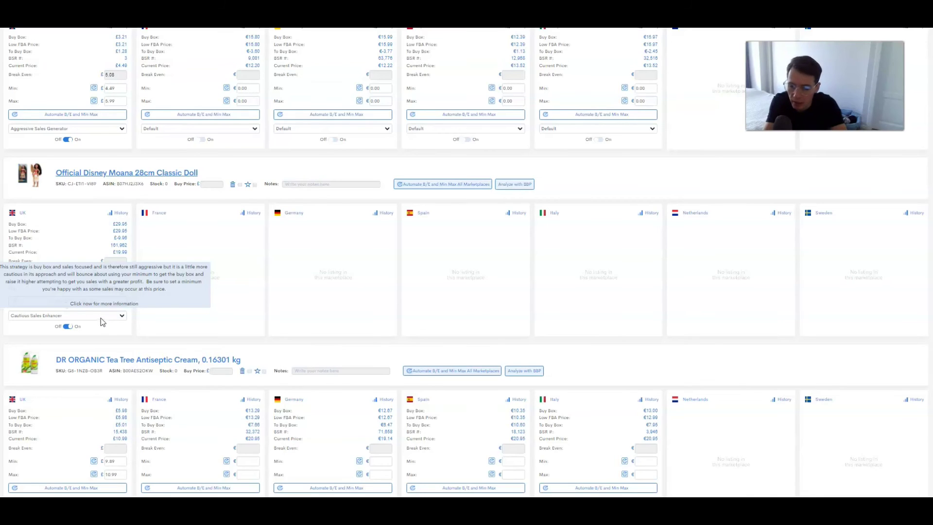
click(100, 318)
click(97, 340)
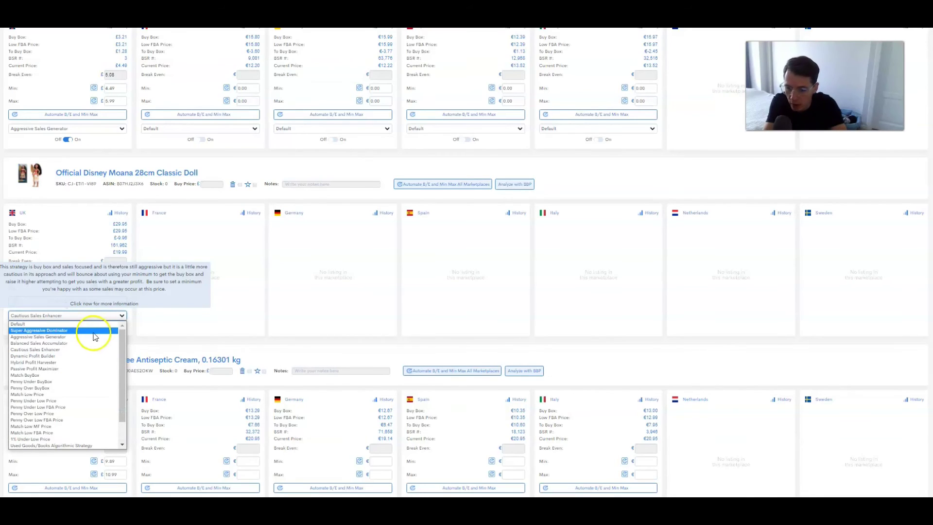
click(170, 335)
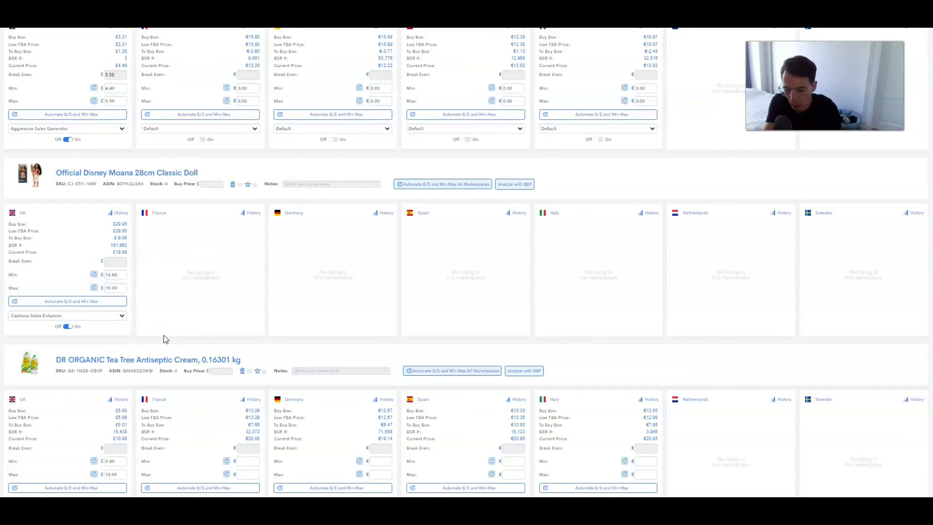
Set the Moana doll's UK minimum price to £99.99
mouse_move(121, 320)
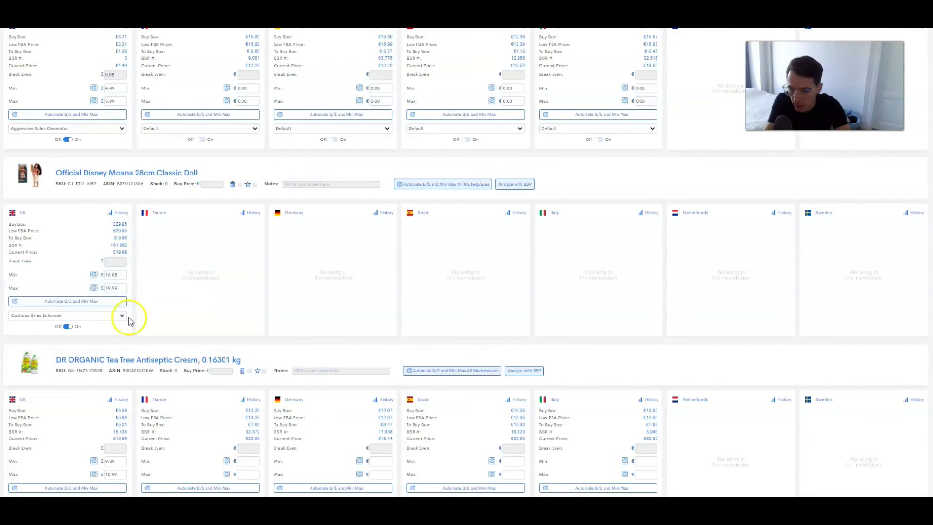
click(107, 287)
click(120, 274)
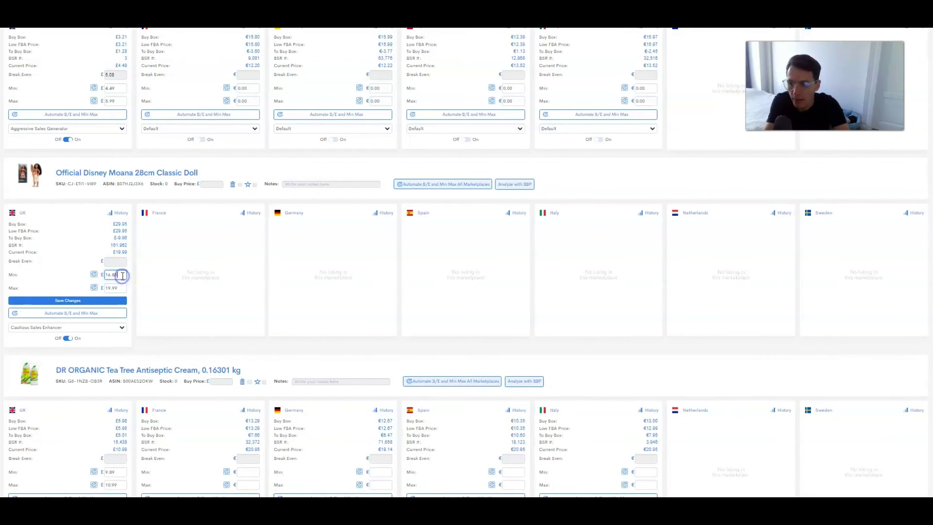
drag(90, 274, 131, 275)
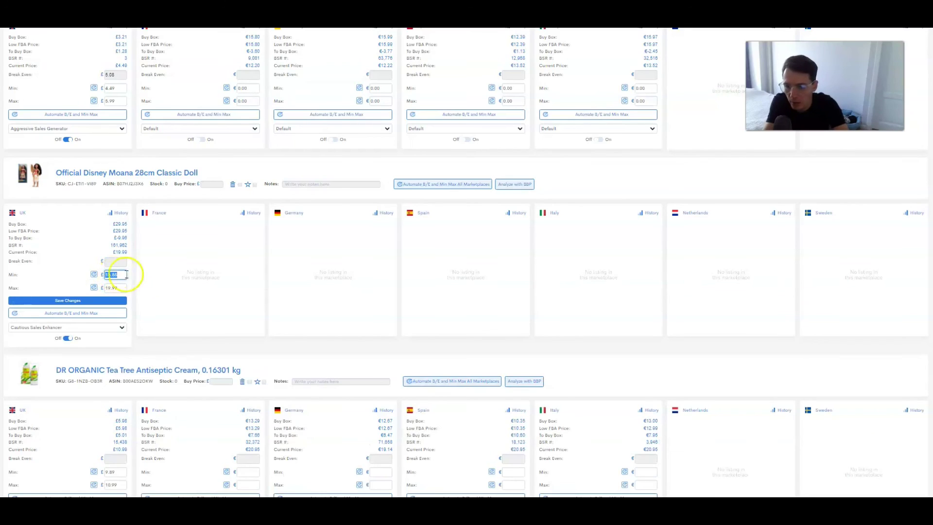
text(99.99)
Set the Moana doll's UK maximum price to £119.99
double_click(118, 288)
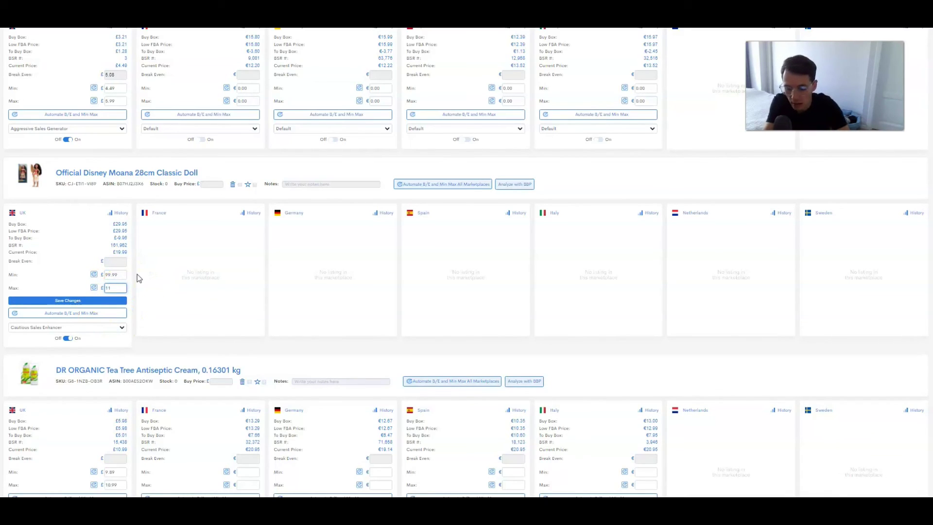
key(Left)
key(Left)
key(Left)
text(9)
double_click(109, 275)
double_click(130, 288)
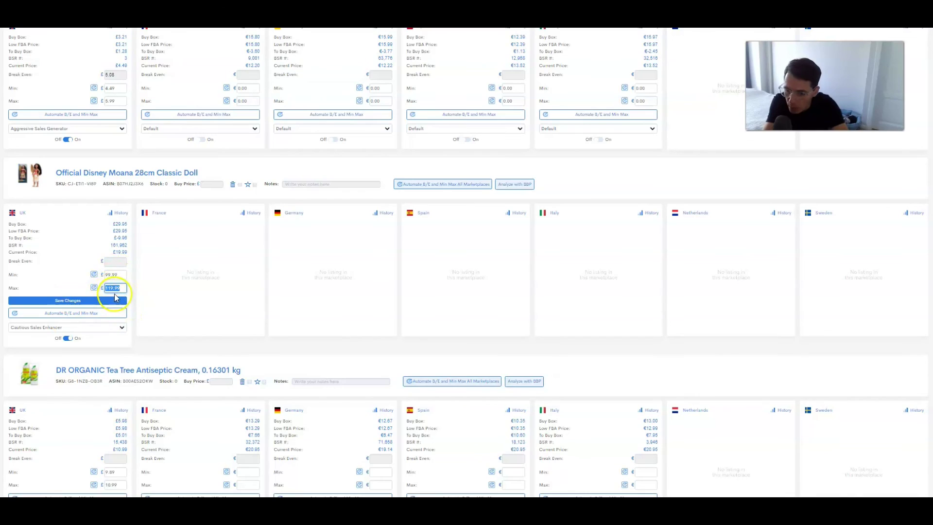
click(162, 329)
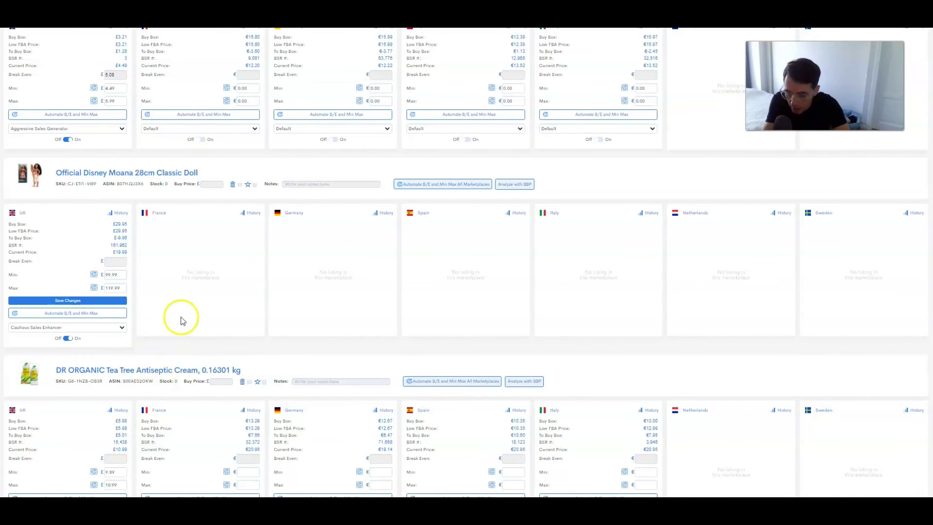
double_click(116, 275)
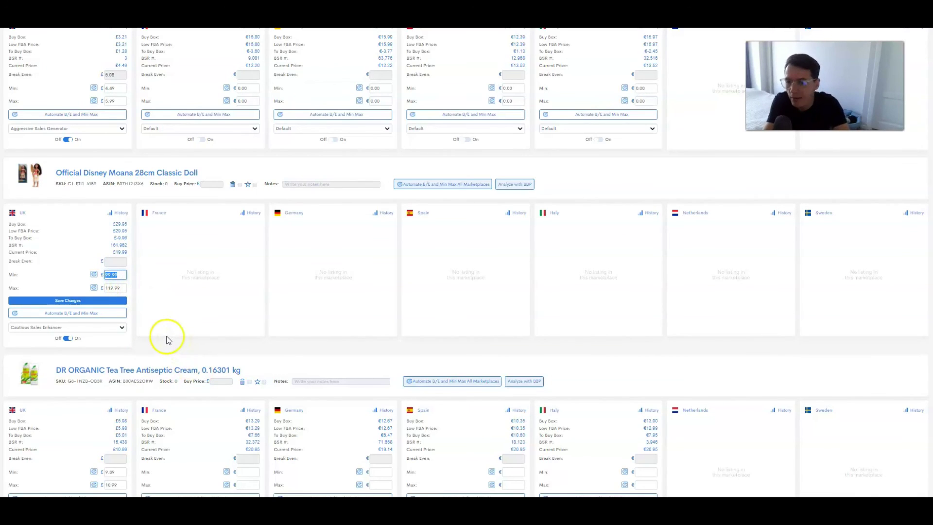
double_click(115, 288)
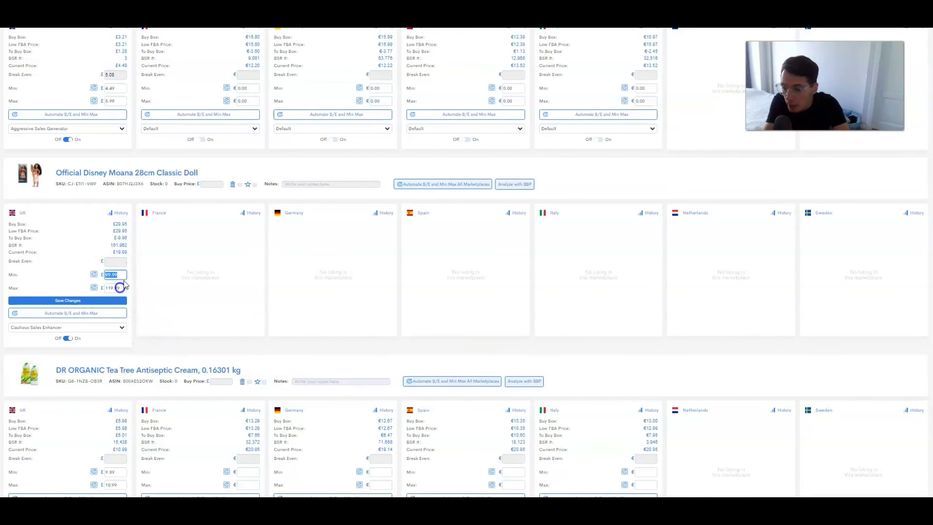
click(184, 346)
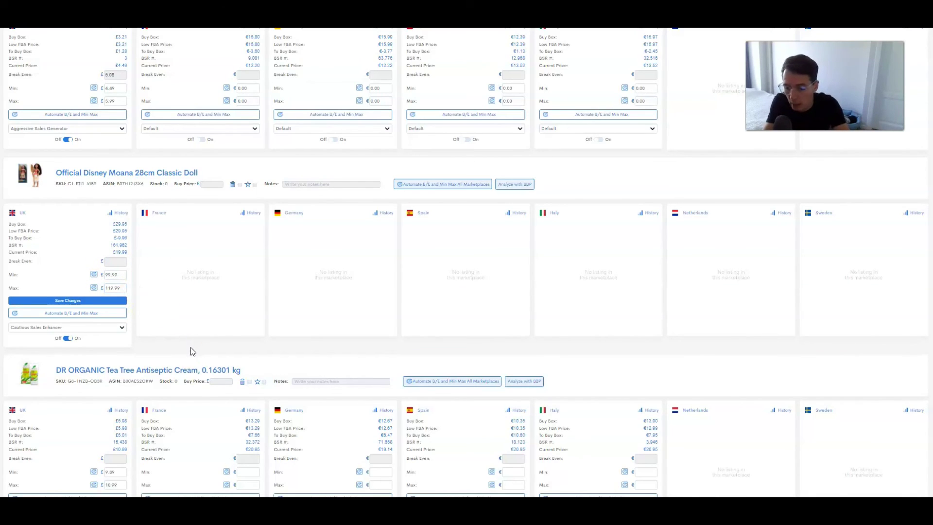
click(165, 346)
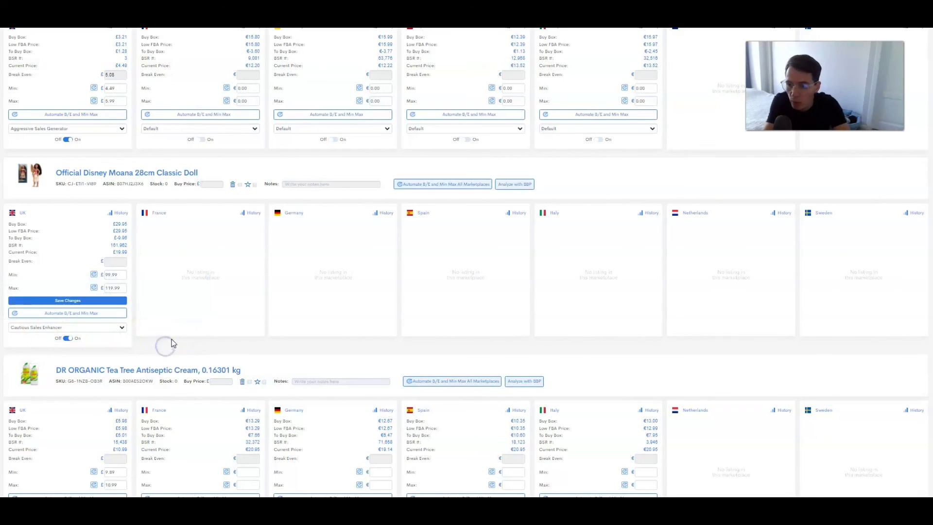